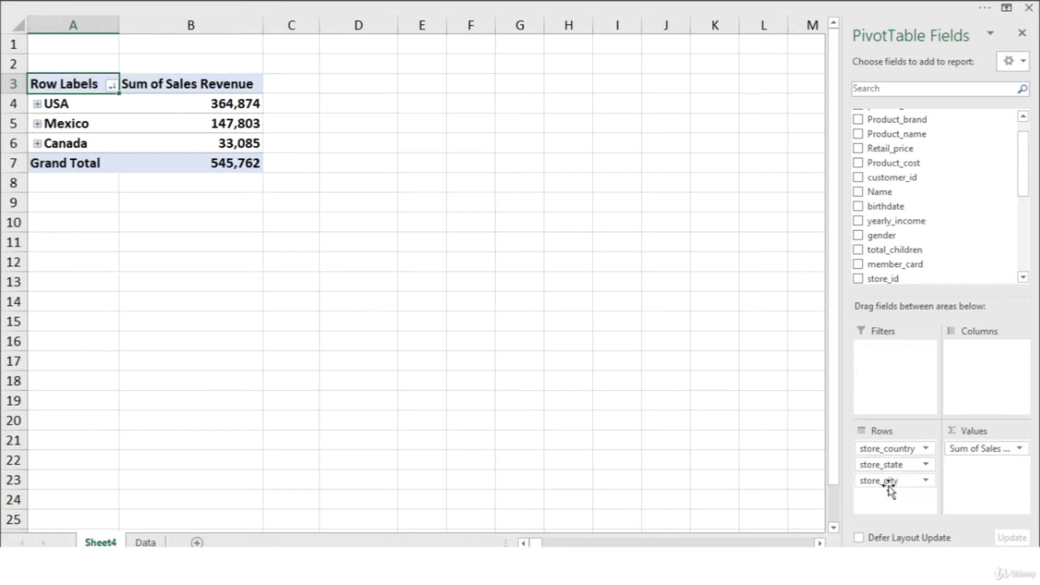
Step: Replace the store_country, store_state and store_city row fields of the PivotTable with transaction_date
left_click_drag(883, 482, 800, 467)
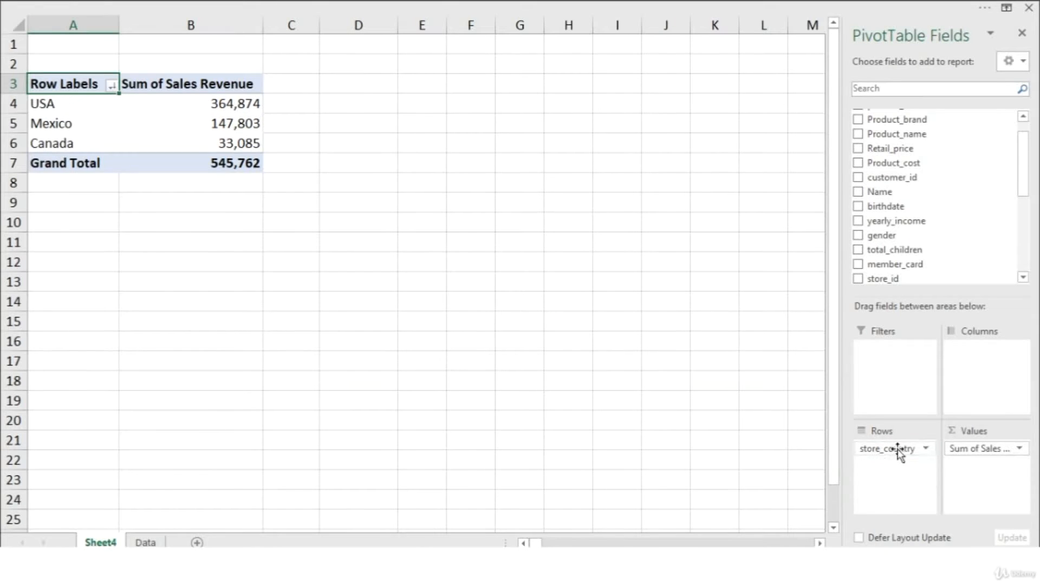
left_click_drag(894, 448, 749, 450)
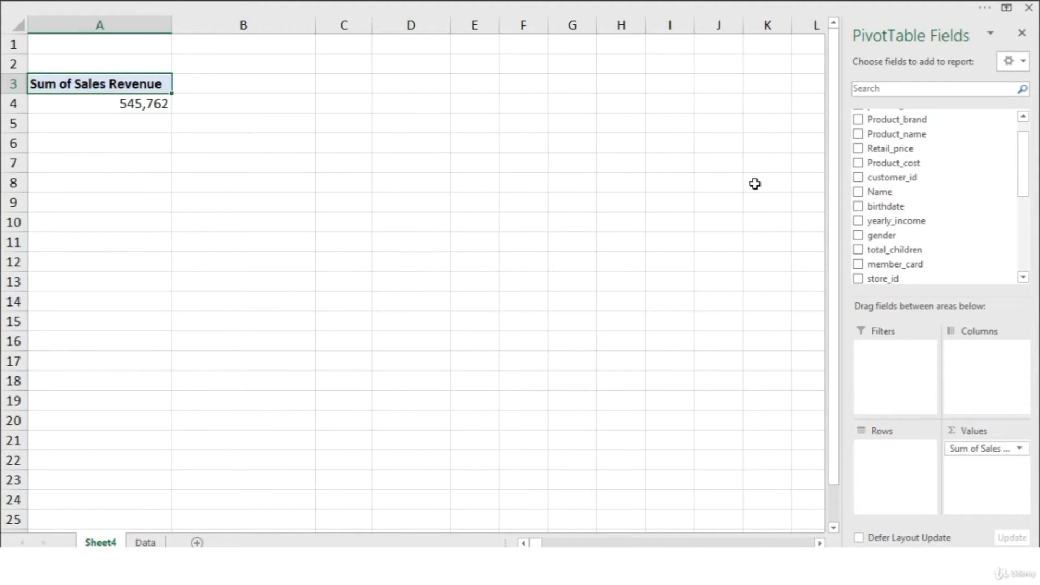
scroll(1002, 194, "up", 1)
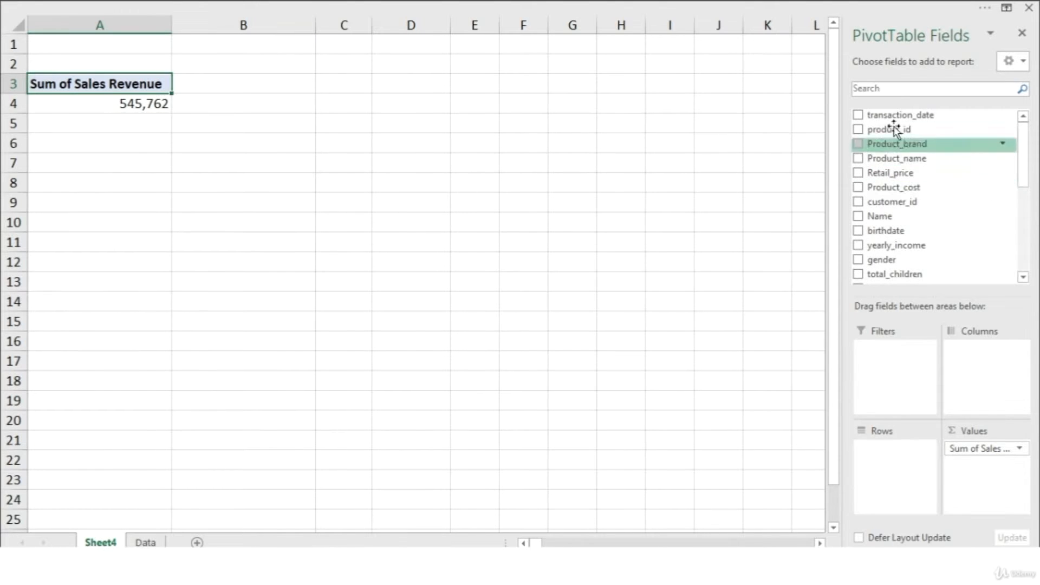
left_click_drag(895, 114, 899, 459)
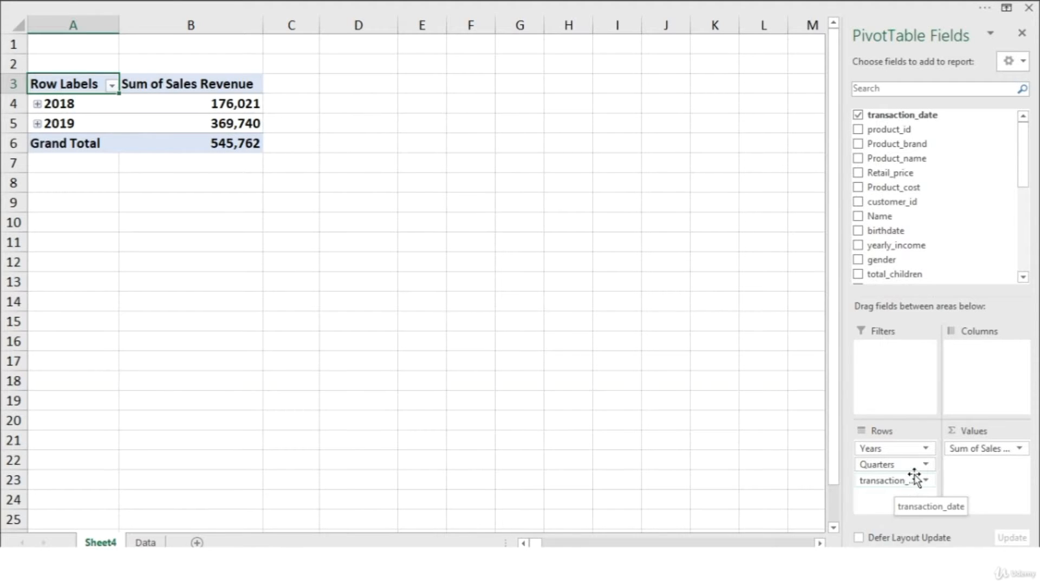
Step: Expand 2018 and its Qtr1 to examine the quarterly and monthly revenue, and collapse both levels again
left_click(37, 104)
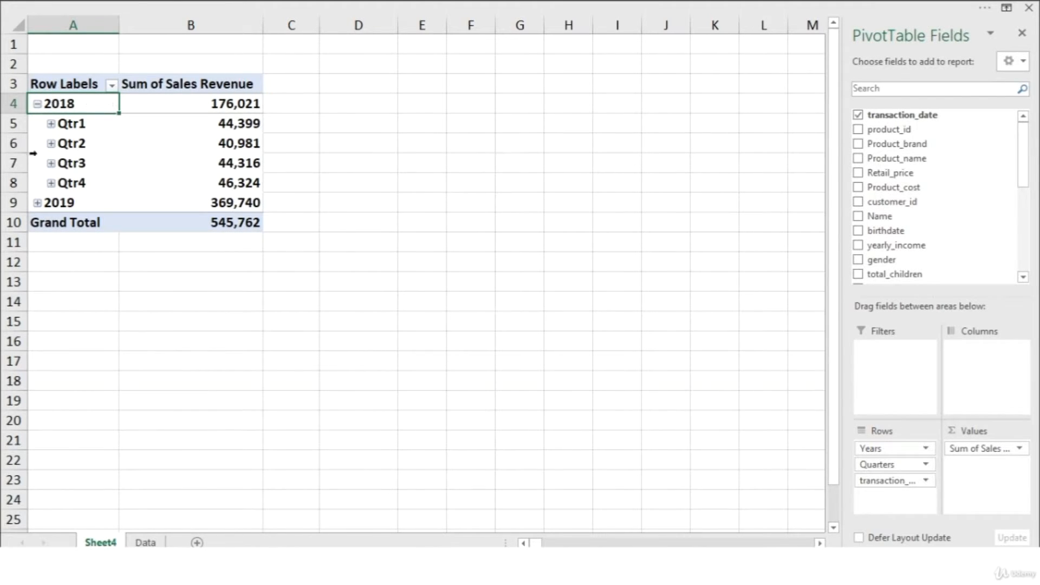
left_click(50, 124)
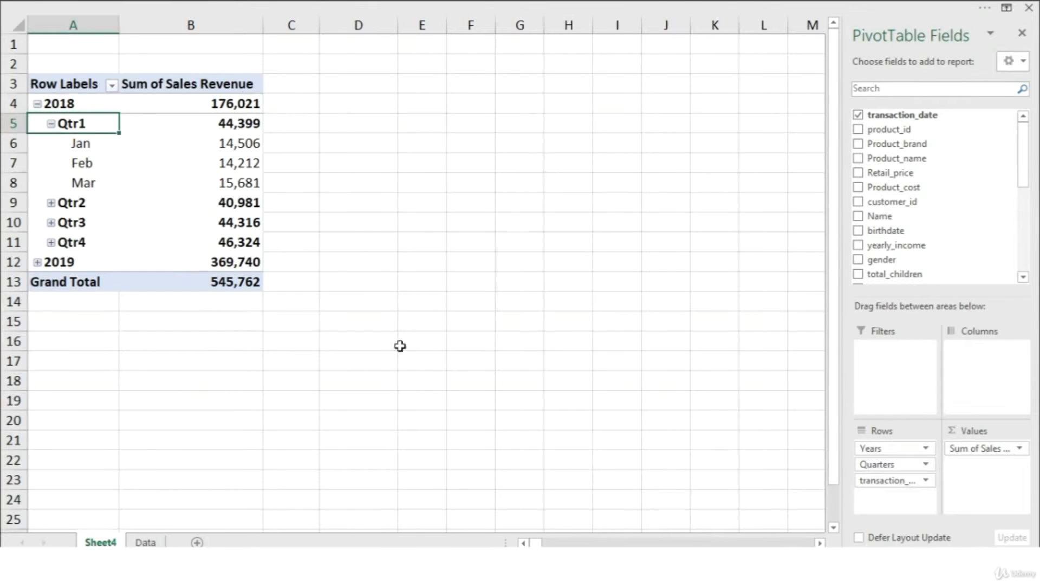
left_click(51, 124)
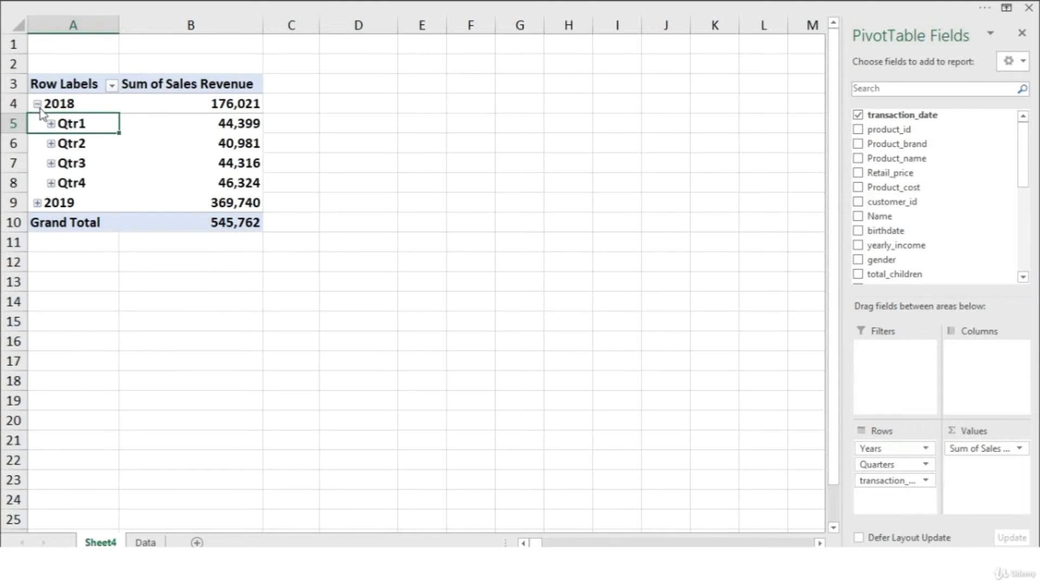
left_click(38, 104)
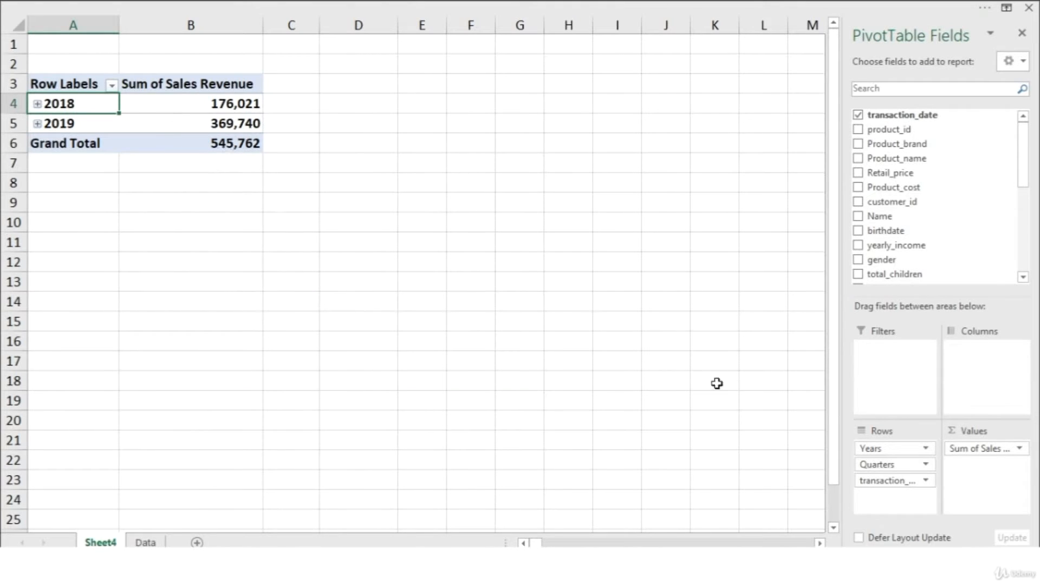
Step: Remove the Quarters and Years fields from the rows, checking the month breakdown under 2018 in between
left_click_drag(889, 465, 758, 457)
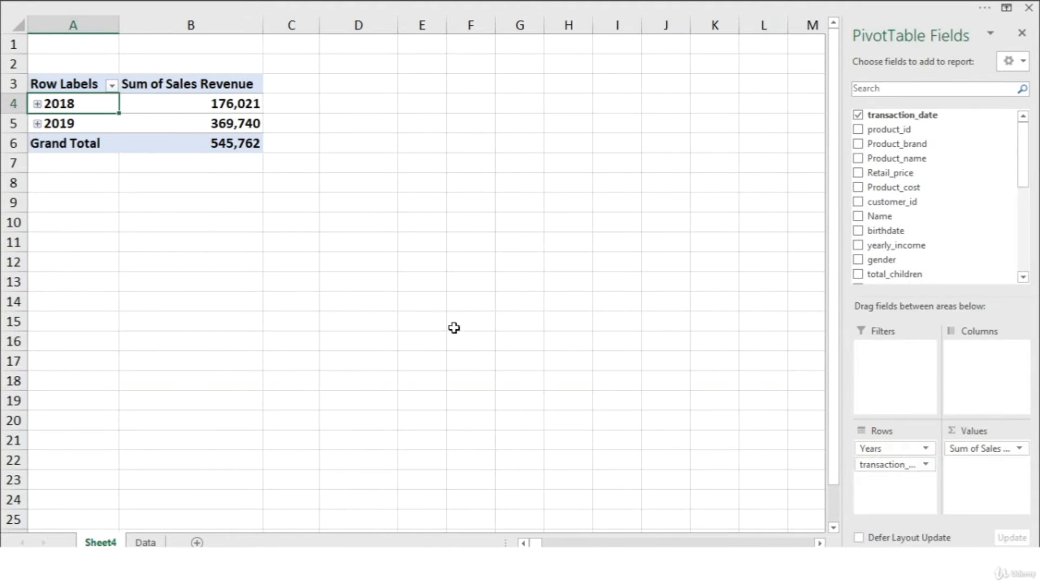
left_click(37, 104)
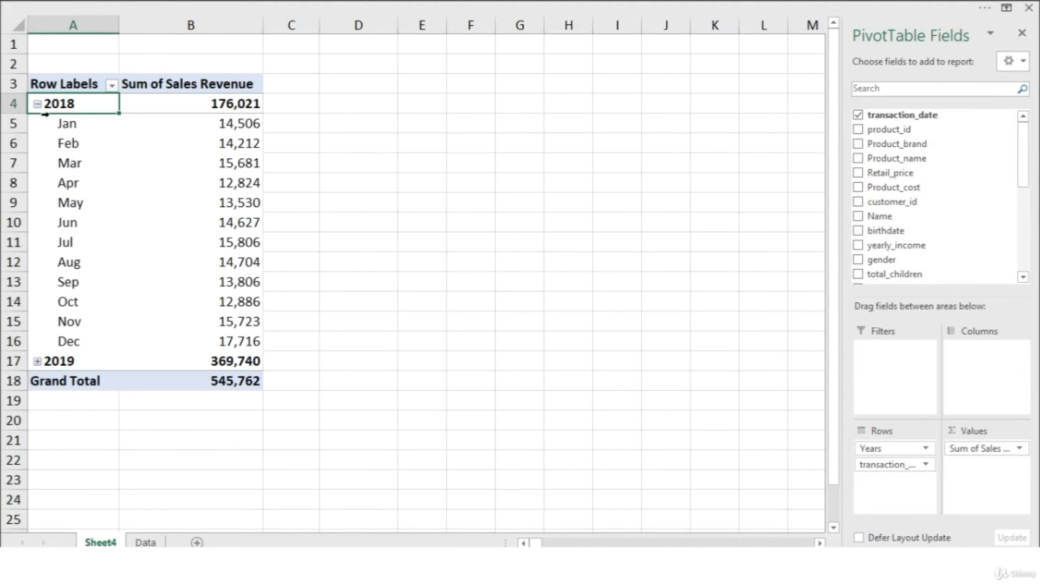
left_click(37, 103)
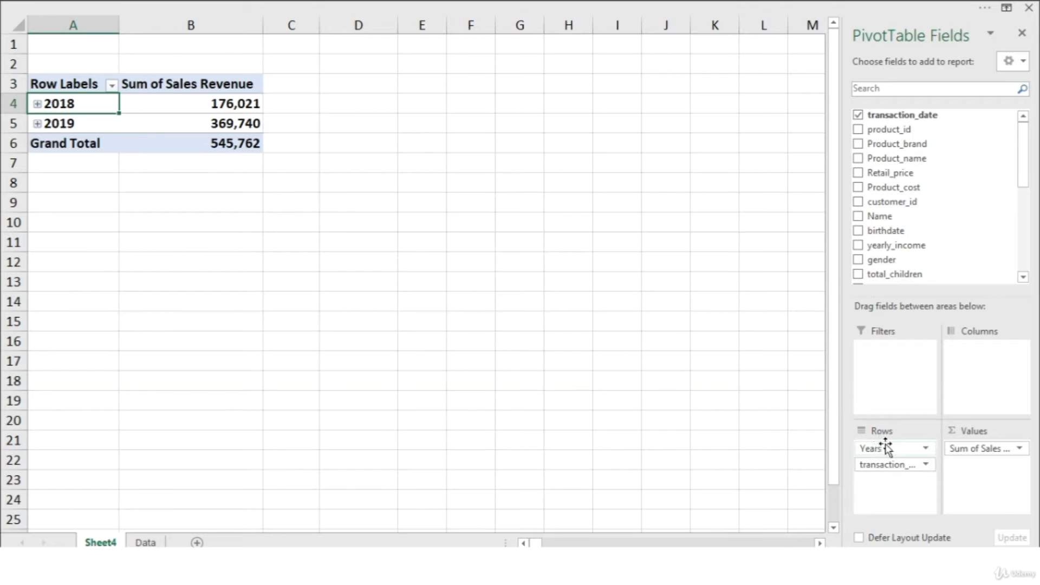
left_click_drag(889, 449, 767, 445)
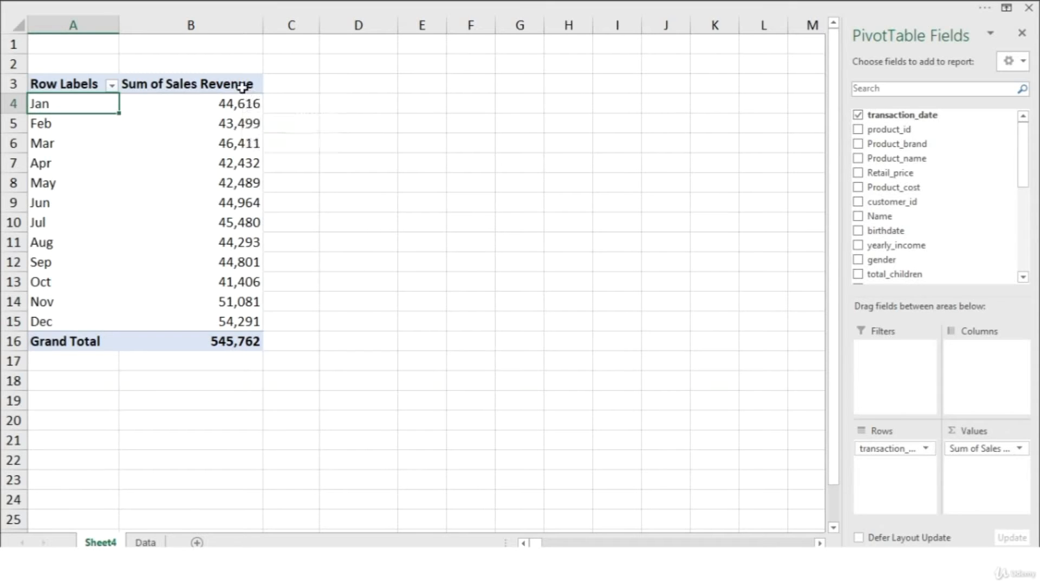
Step: Ungroup the transaction_date months in the row labels into individual dates
right_click(83, 107)
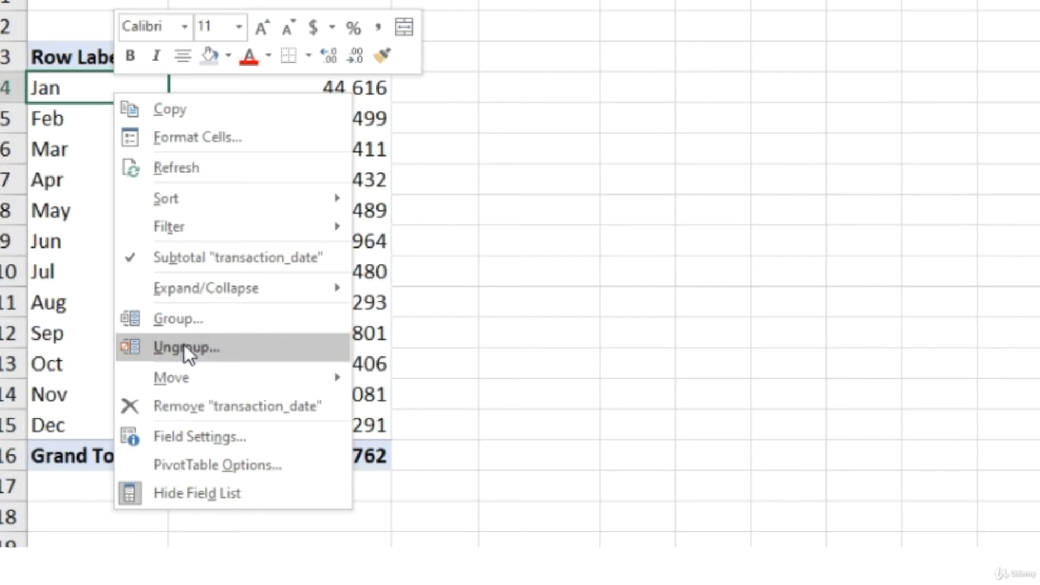
left_click(184, 345)
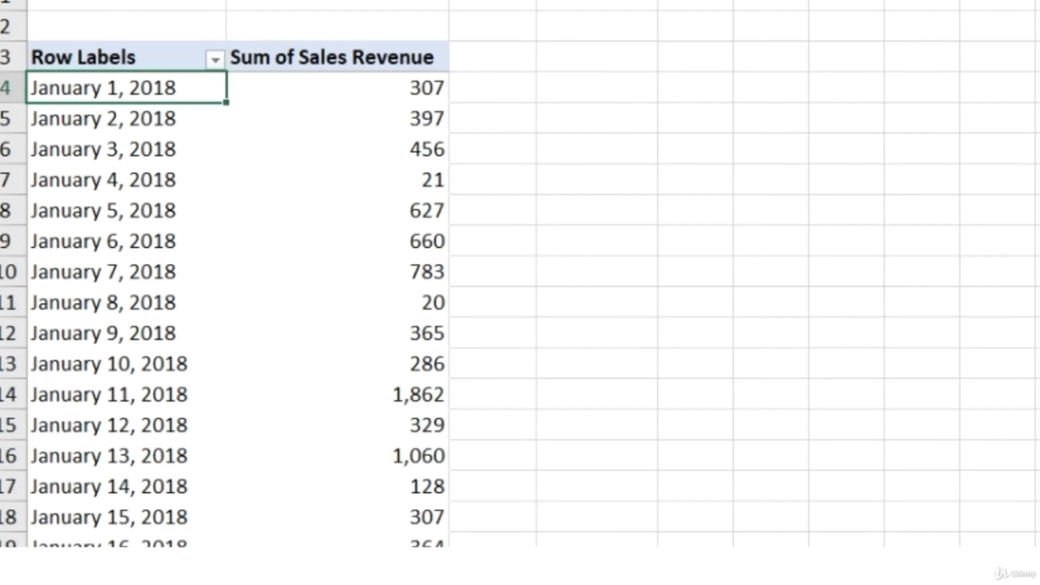
Step: Examine the daily sales revenue values for January and early February 2018 in the ungrouped PivotTable
mouse_move(288, 161)
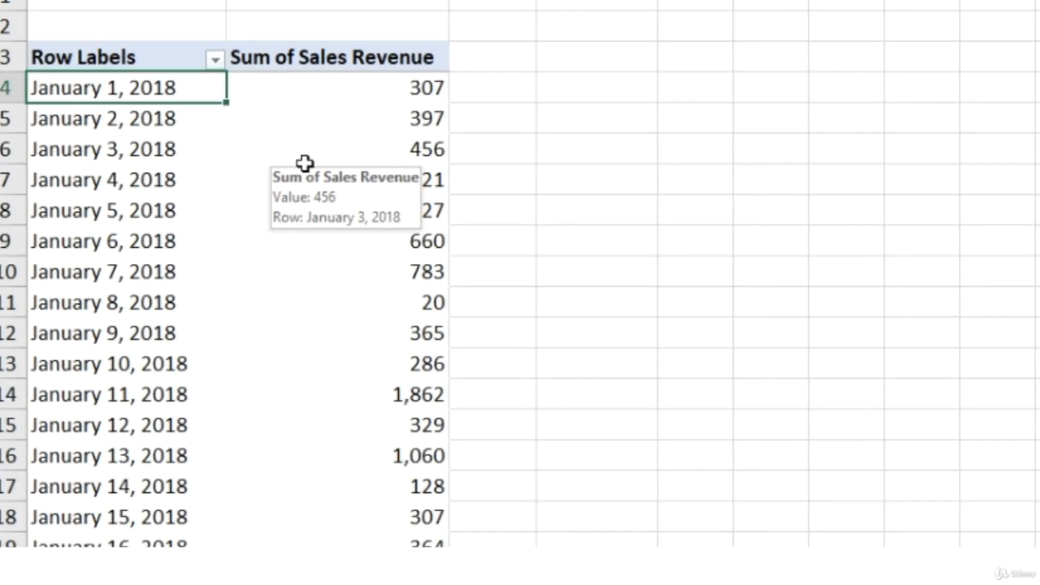
left_click(403, 89)
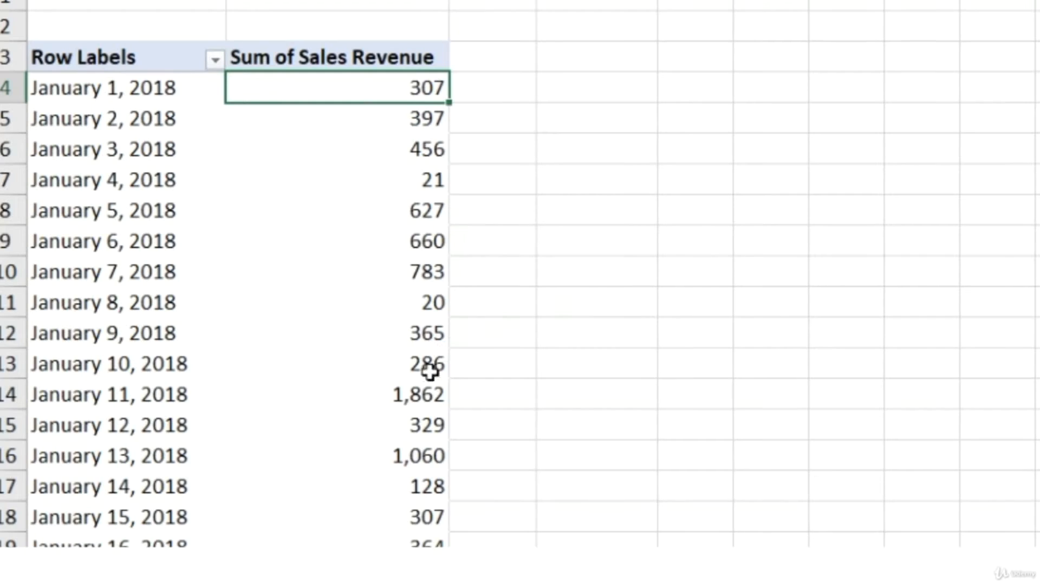
left_click(407, 396)
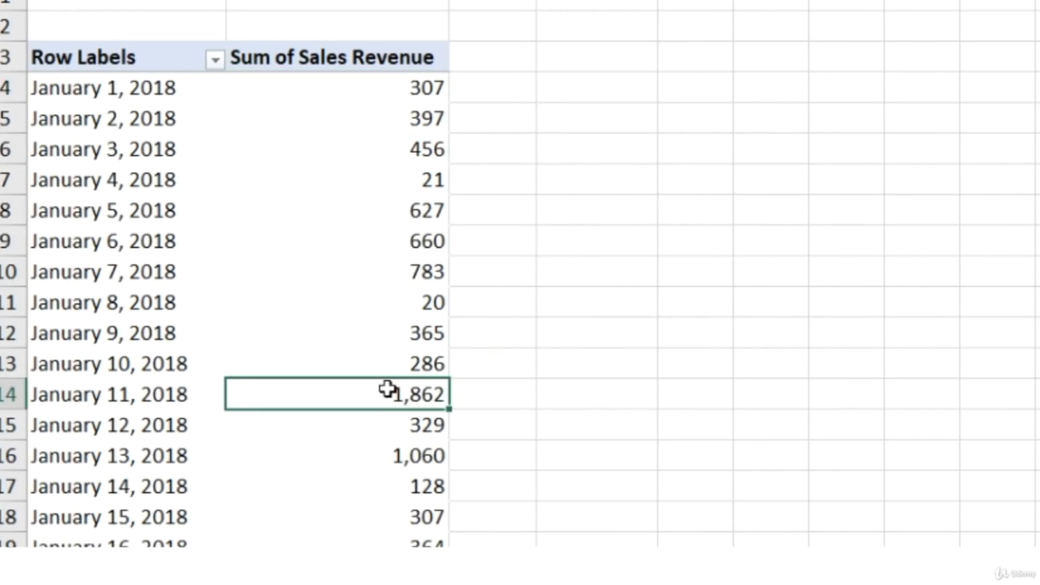
left_click(410, 461)
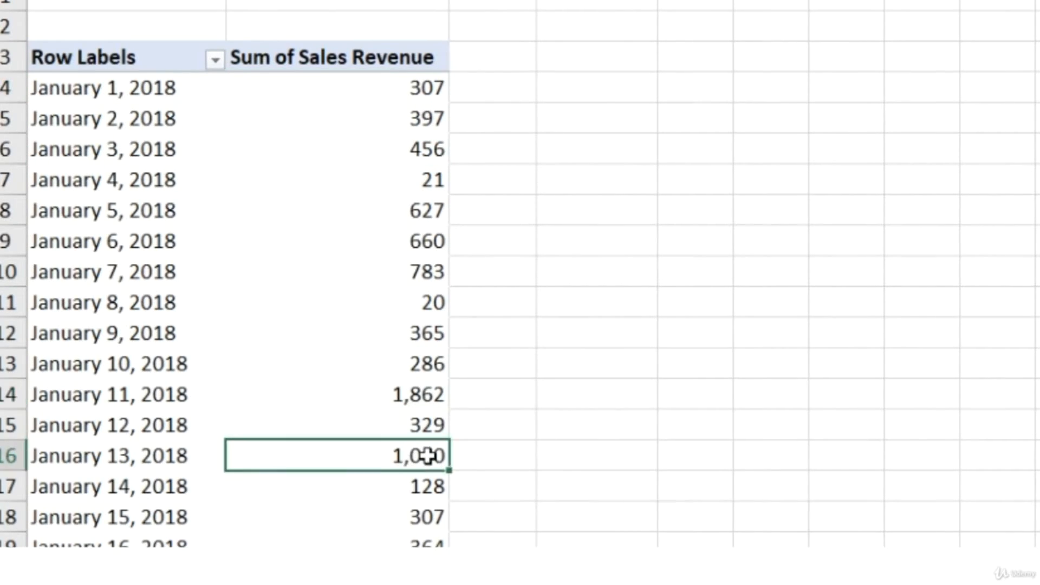
scroll(412, 460, "down", 1)
scroll(431, 542, "down", 2)
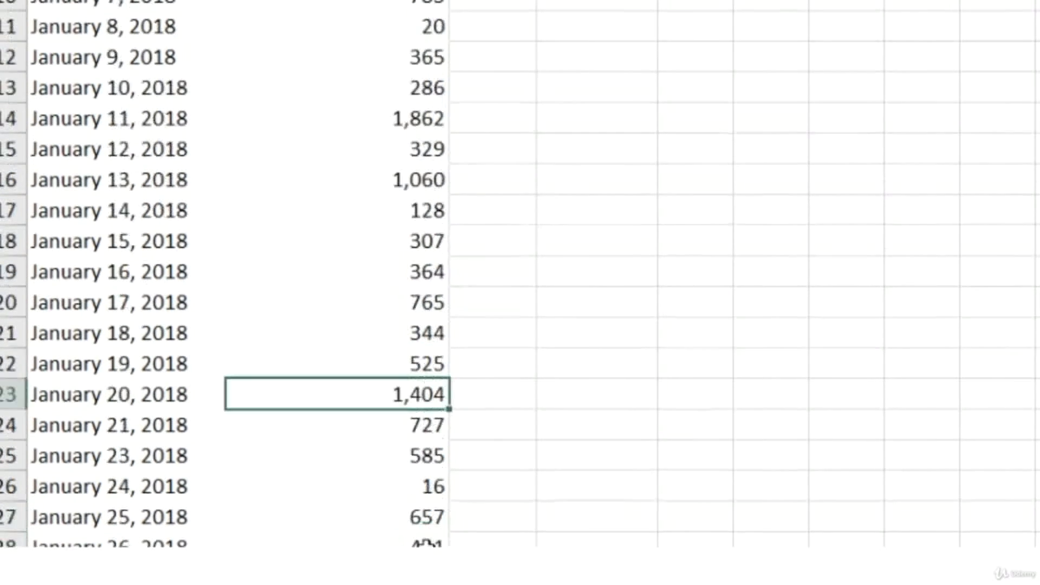
scroll(456, 545, "down", 2)
left_click(417, 539)
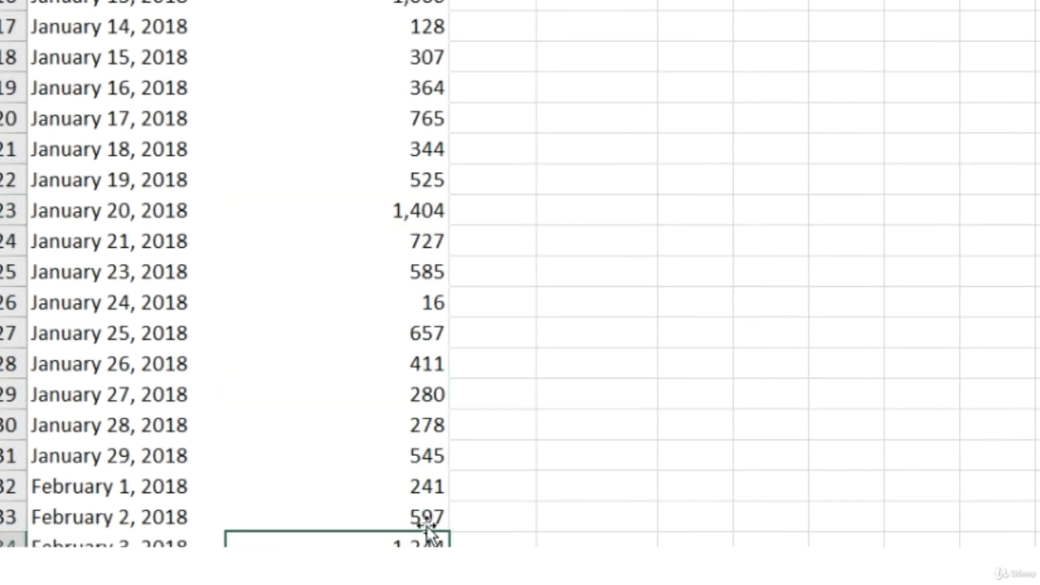
scroll(376, 421, "up", 5)
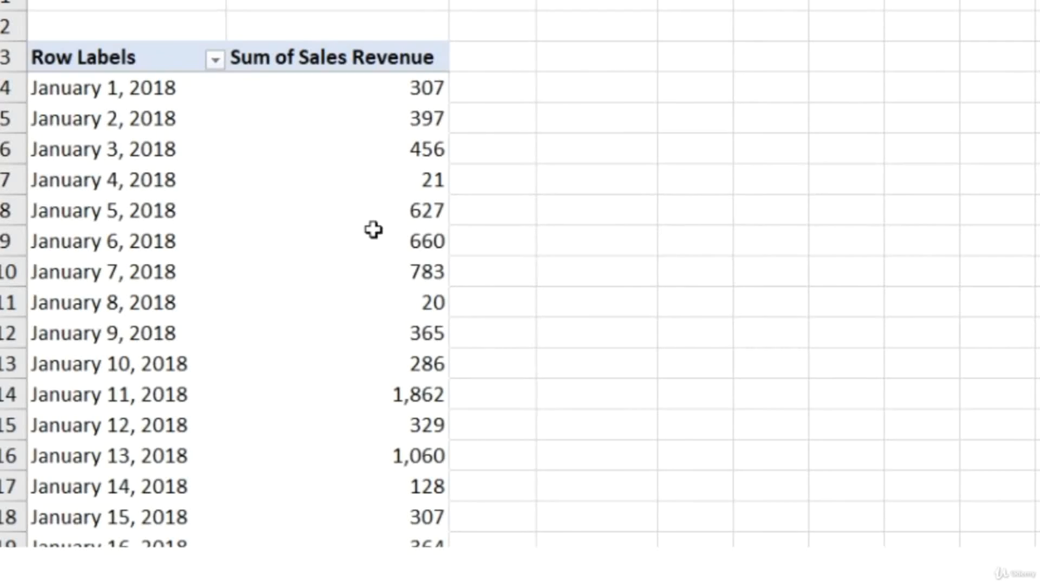
mouse_move(373, 230)
Step: Group the individual transaction dates in the row labels by Months only, trying Quarters and Years as additional levels first
right_click(151, 93)
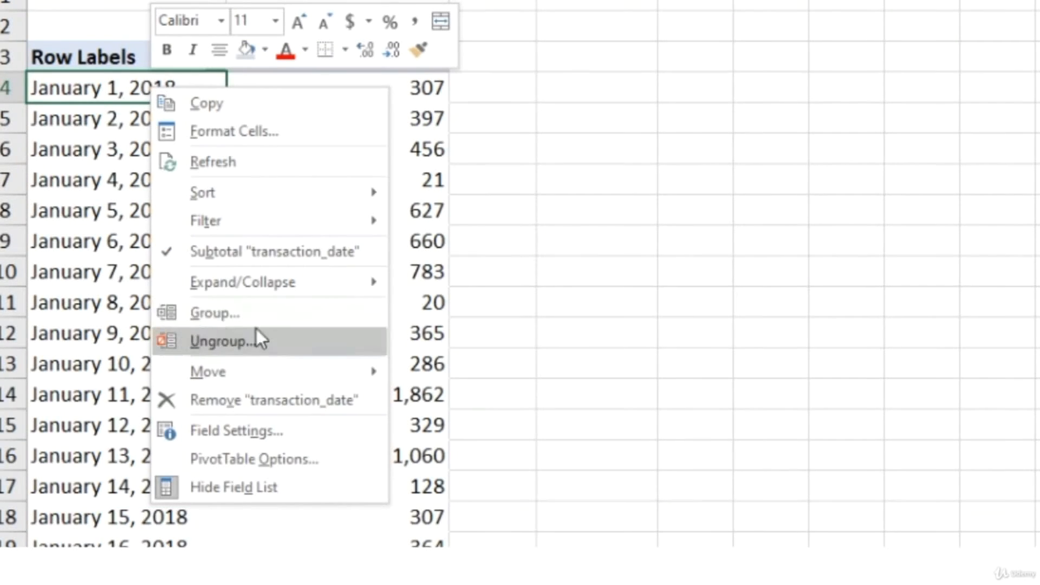
key("Escape")
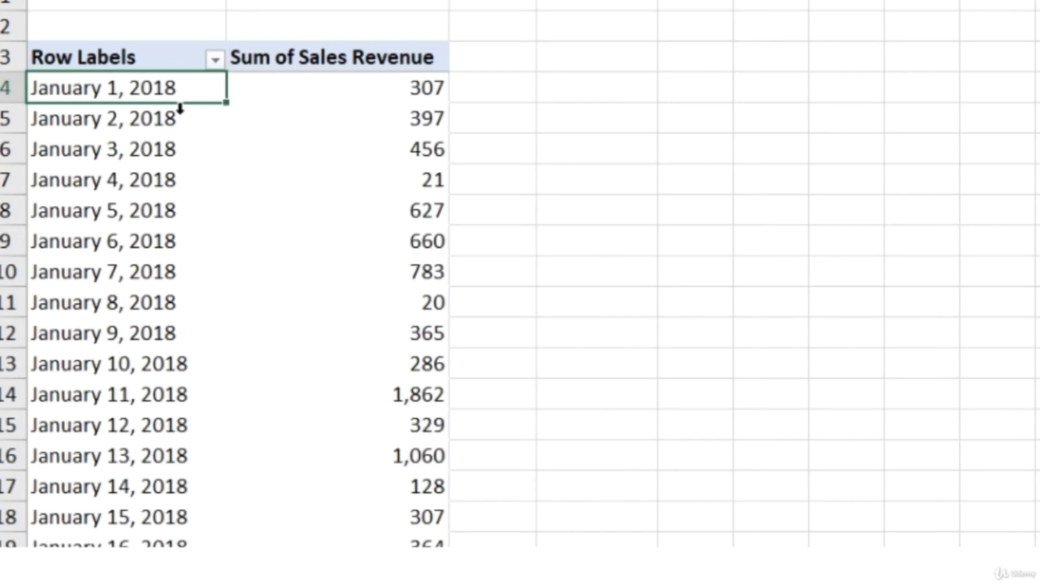
mouse_move(157, 91)
right_click(157, 91)
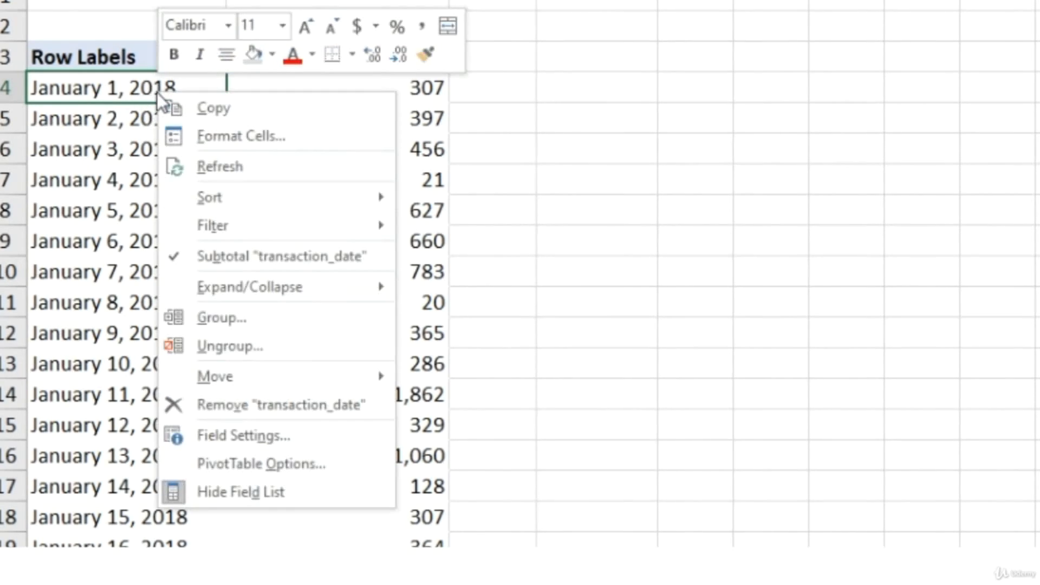
left_click(245, 317)
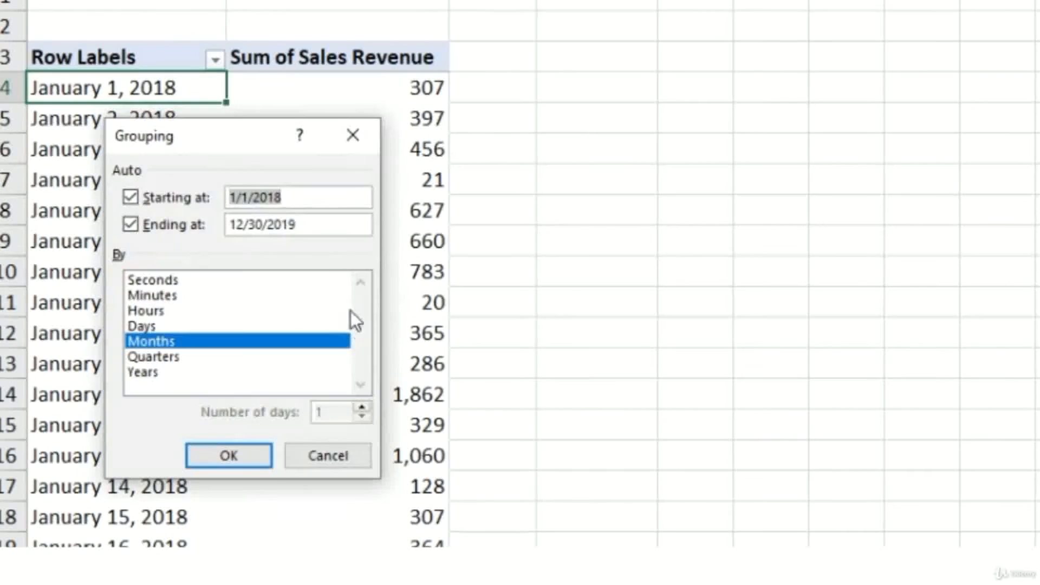
left_click_drag(268, 145, 591, 111)
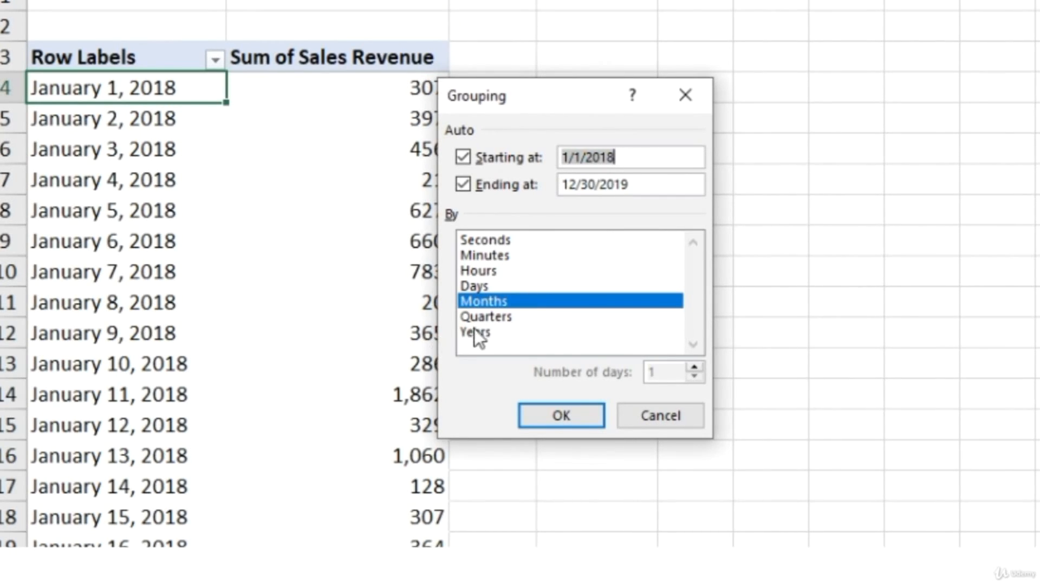
left_click(492, 315)
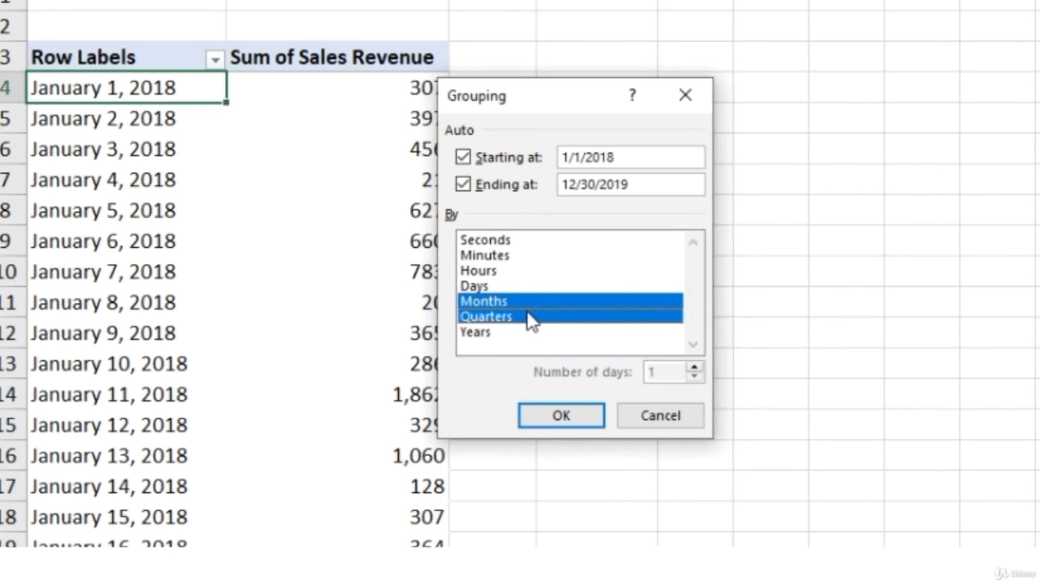
left_click(492, 334)
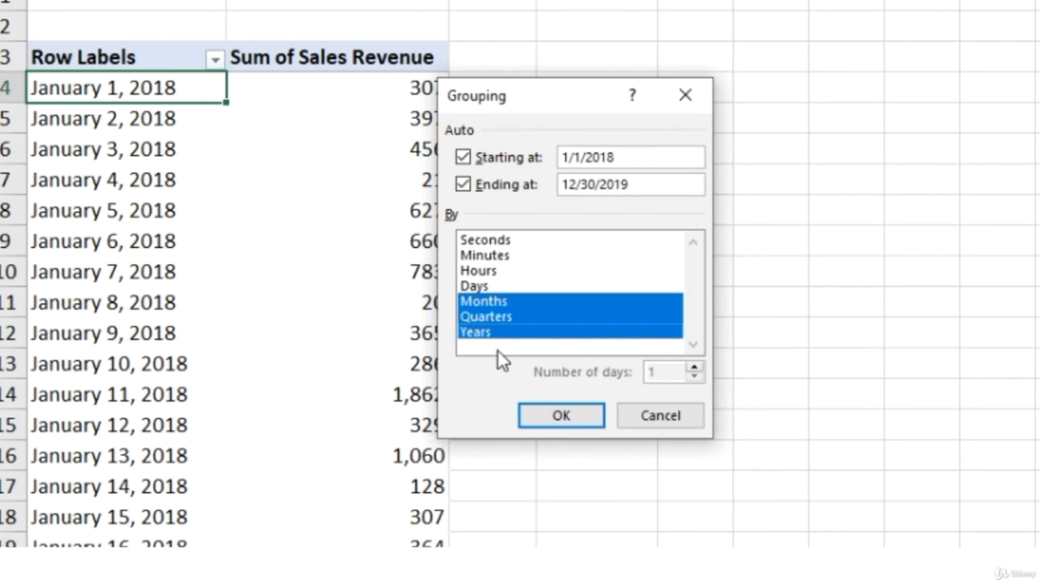
left_click(486, 334)
left_click(492, 319)
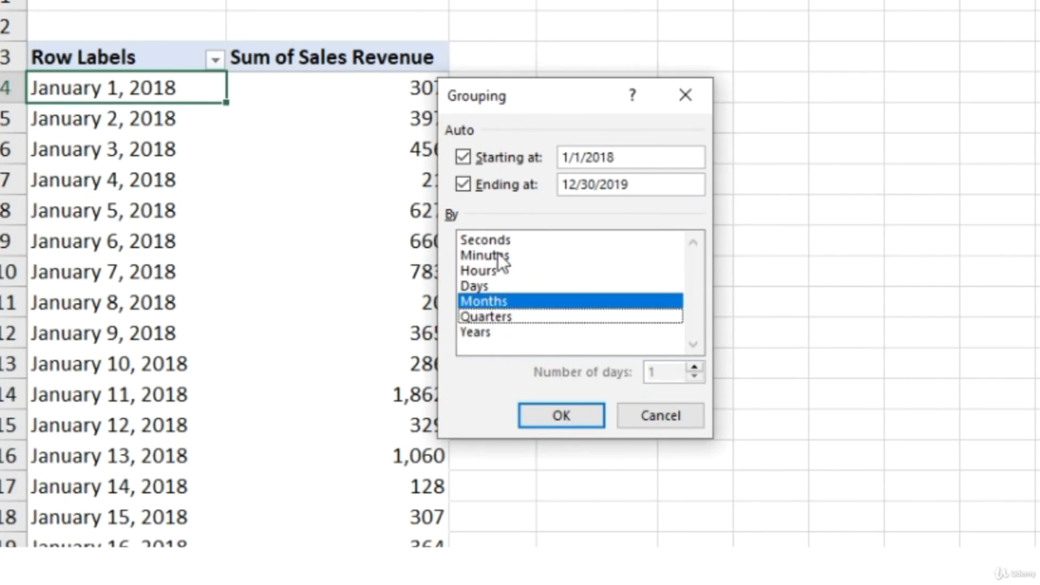
left_click(563, 415)
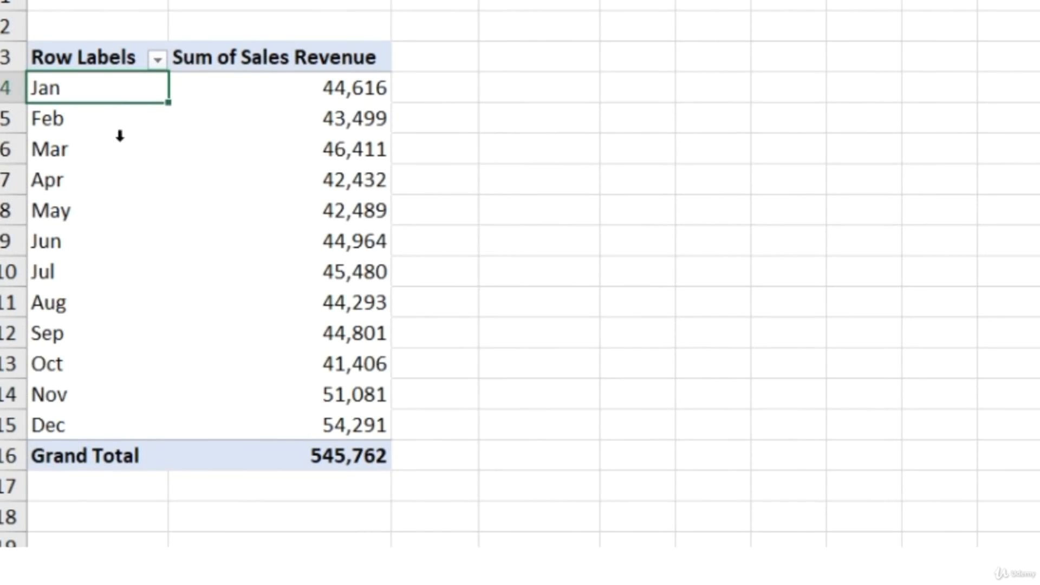
Step: Regroup the transaction_date row labels by both Months and Years
mouse_move(201, 162)
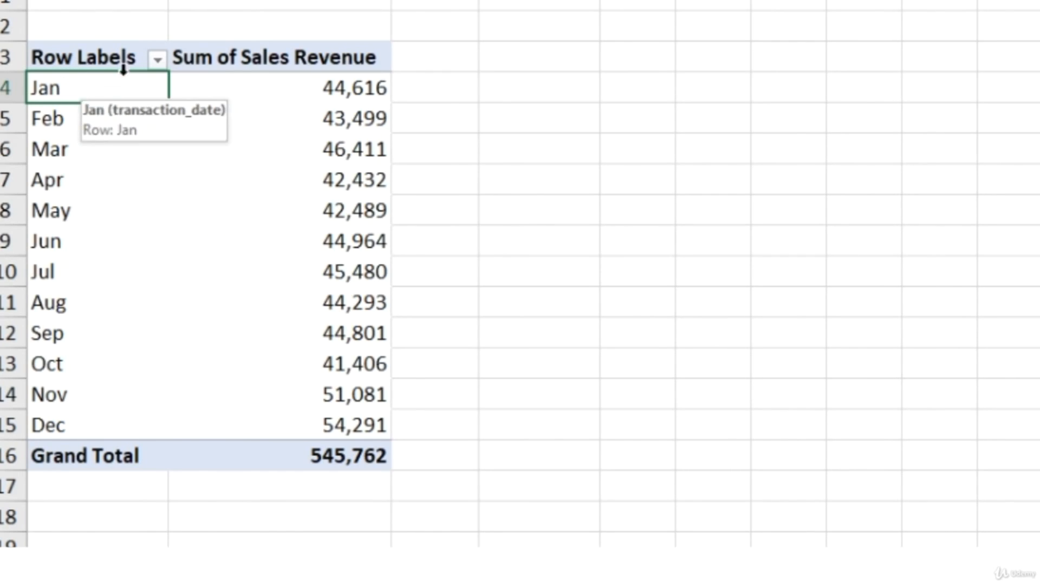
right_click(90, 97)
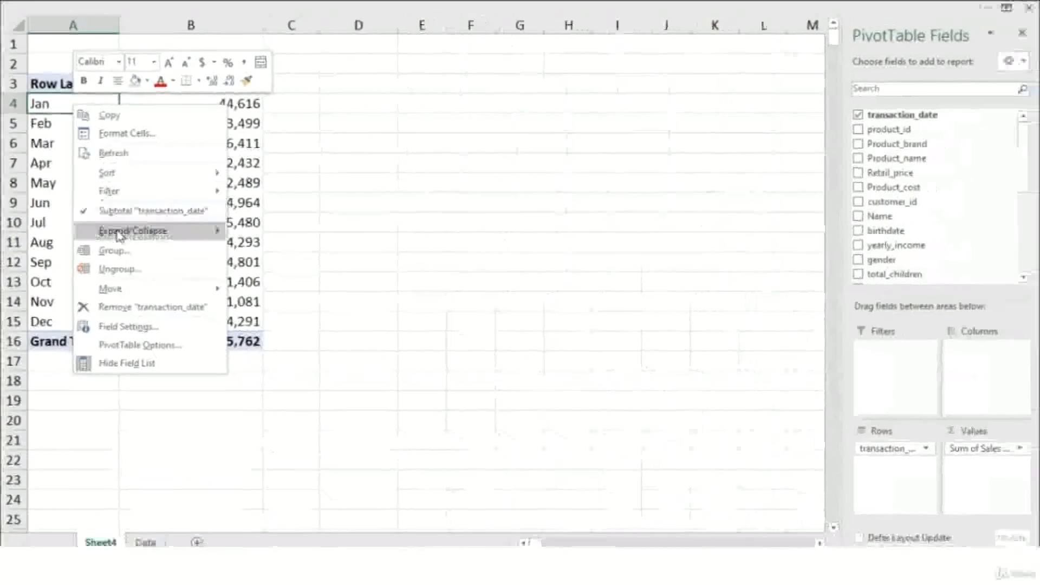
left_click(116, 250)
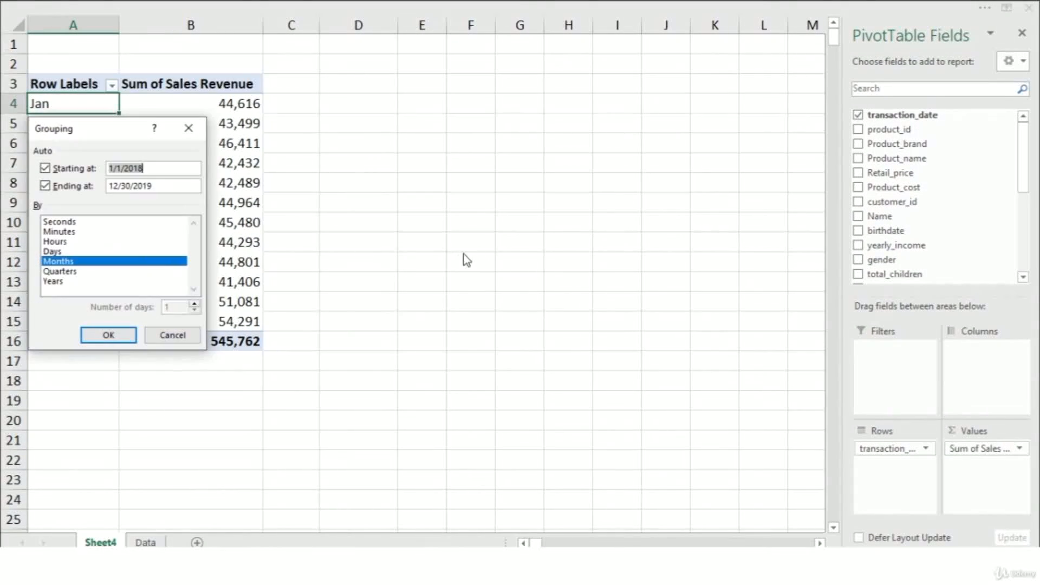
left_click(76, 281)
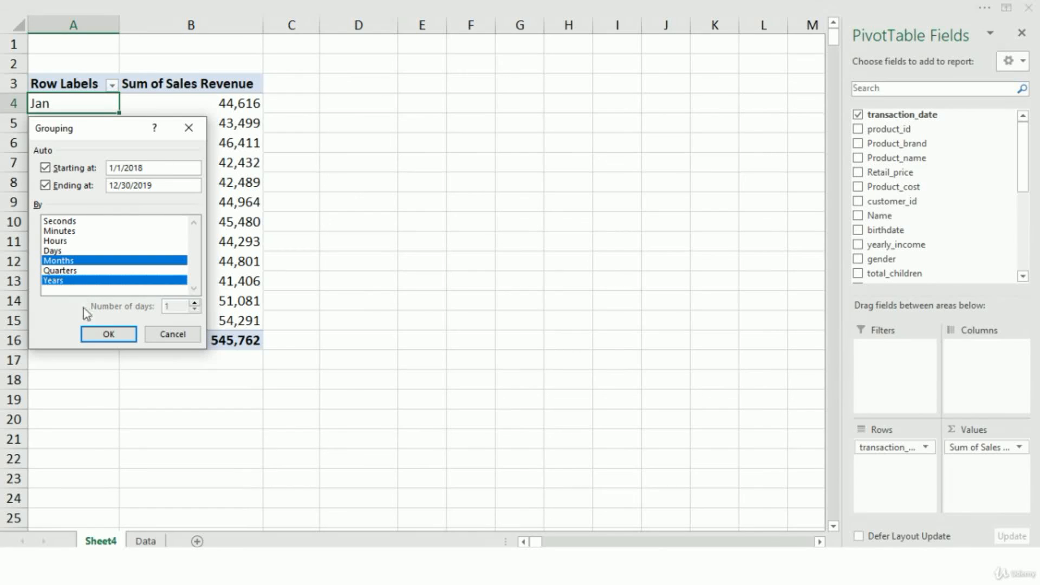
left_click(109, 335)
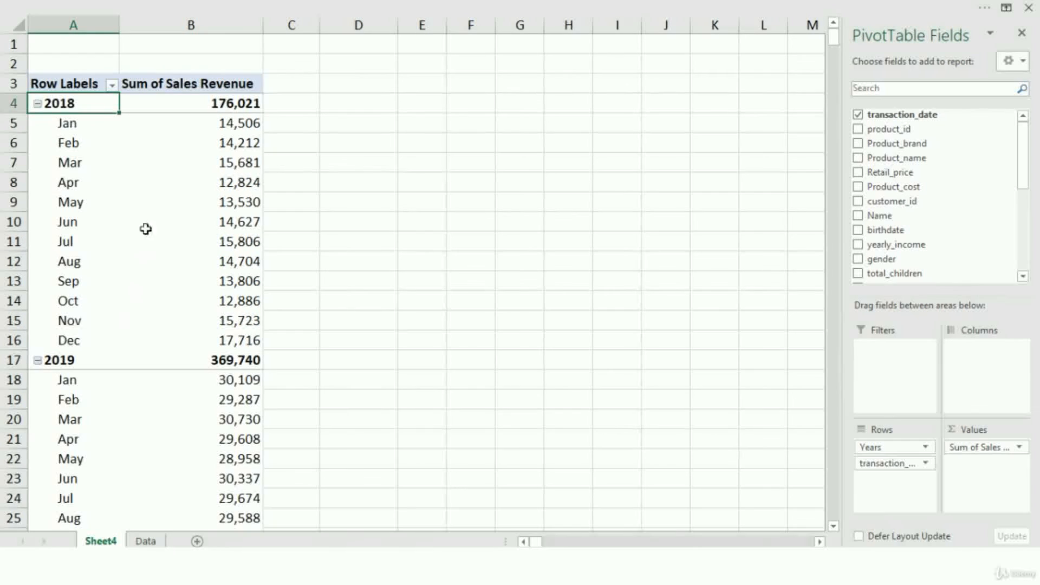
Step: Check the grouping settings of the transaction_date row labels, keep Months and Years, and review the monthly sales revenue for both years
scroll(125, 391, "down", 3)
scroll(125, 391, "up", 3)
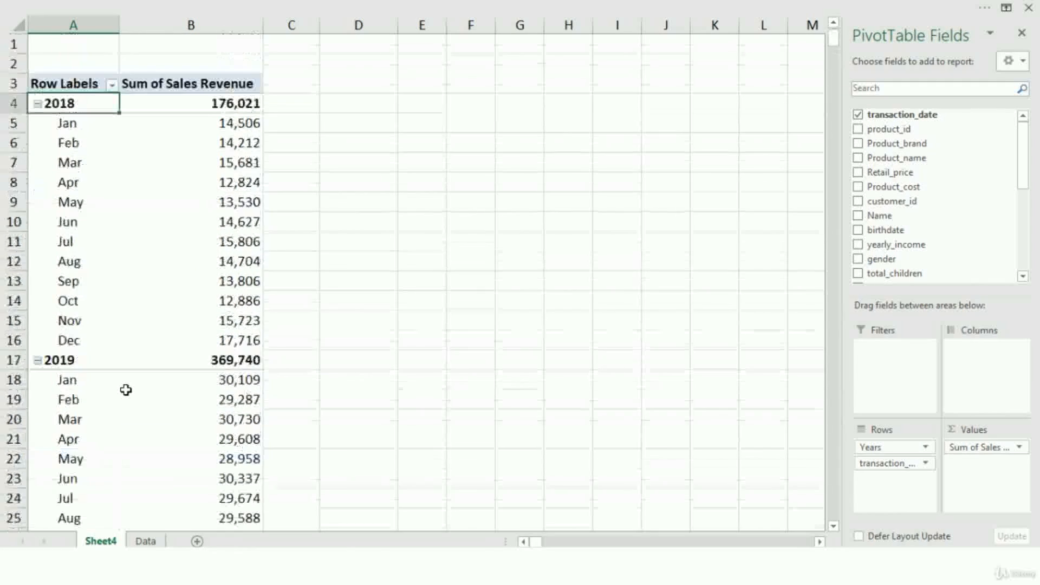
right_click(74, 127)
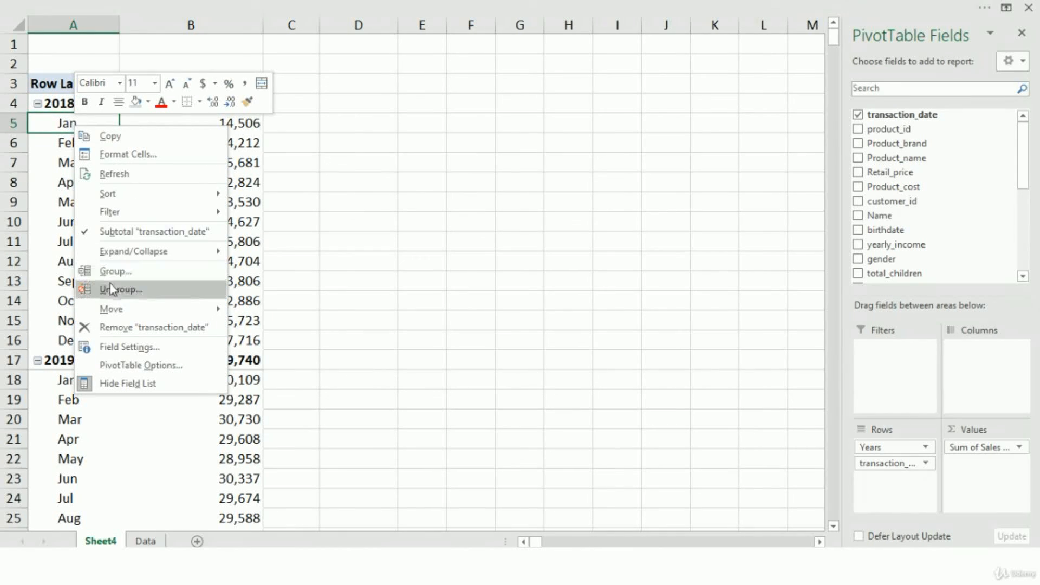
left_click(131, 271)
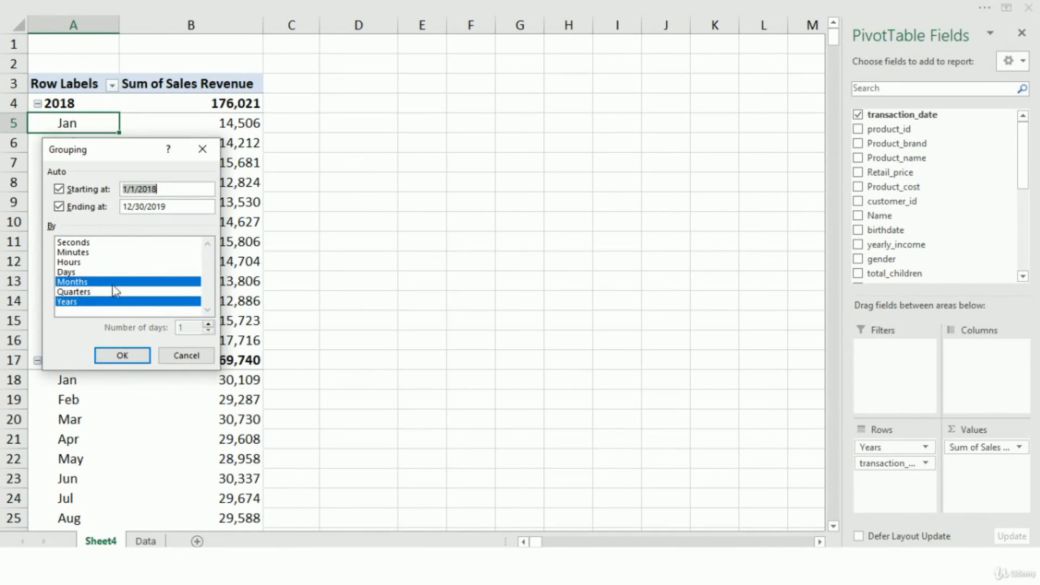
left_click(128, 360)
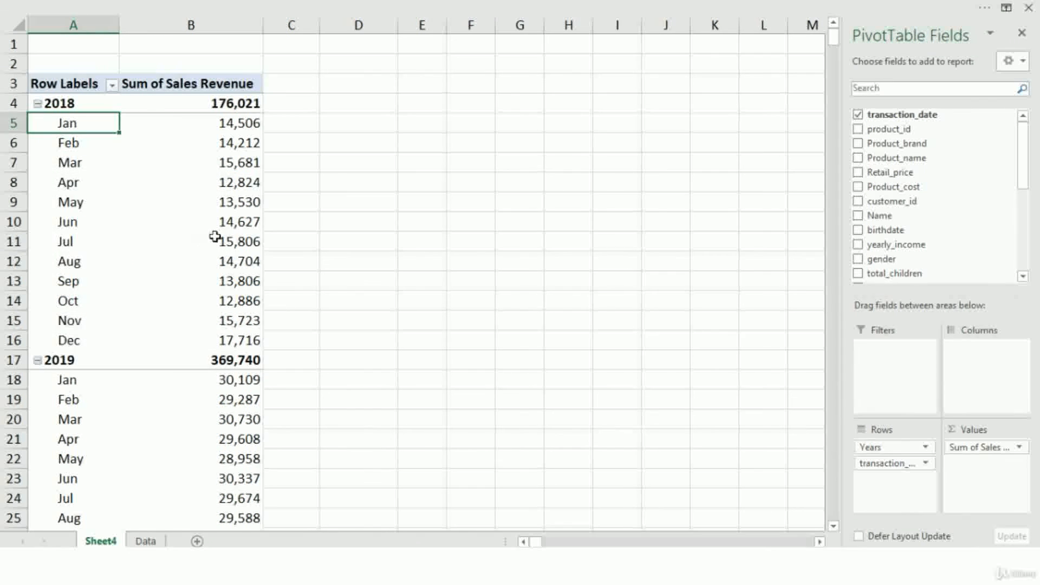
scroll(132, 423, "down", 2)
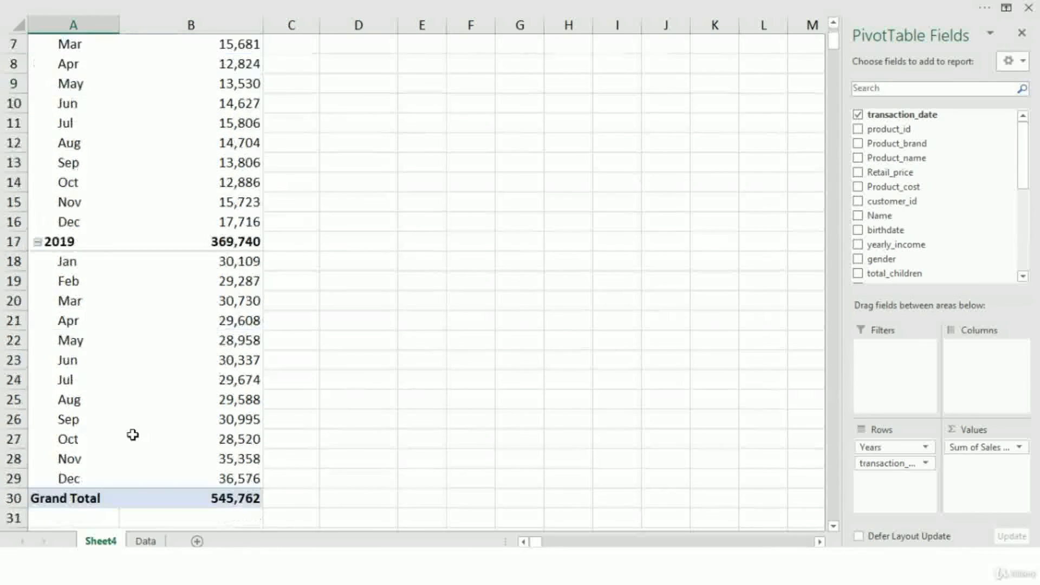
scroll(132, 434, "up", 2)
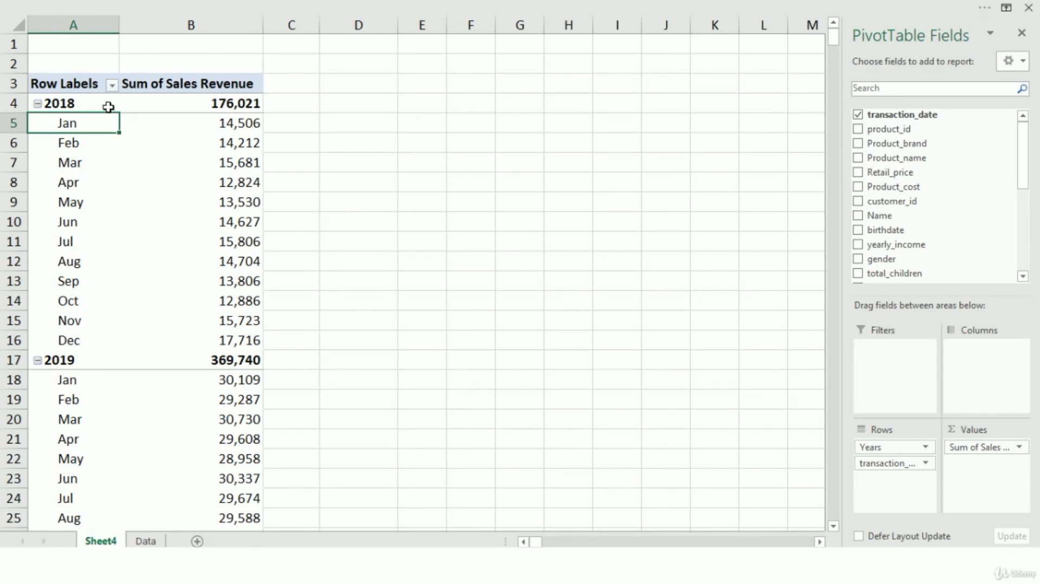